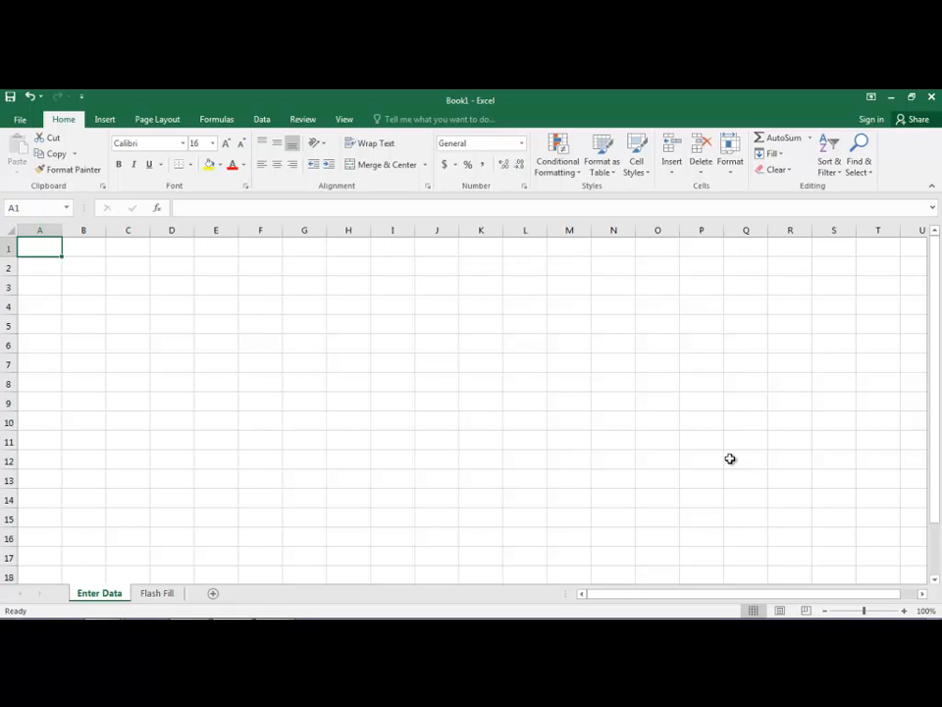
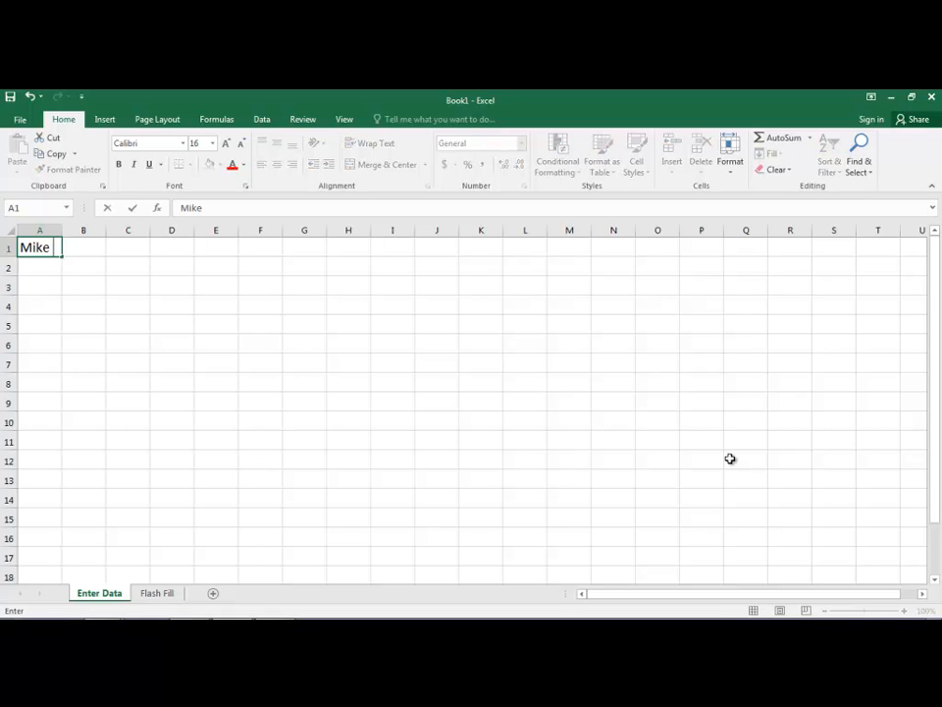
Enter a person's full name in A1, then begin a first name in A2 and cancel it
key("Return")
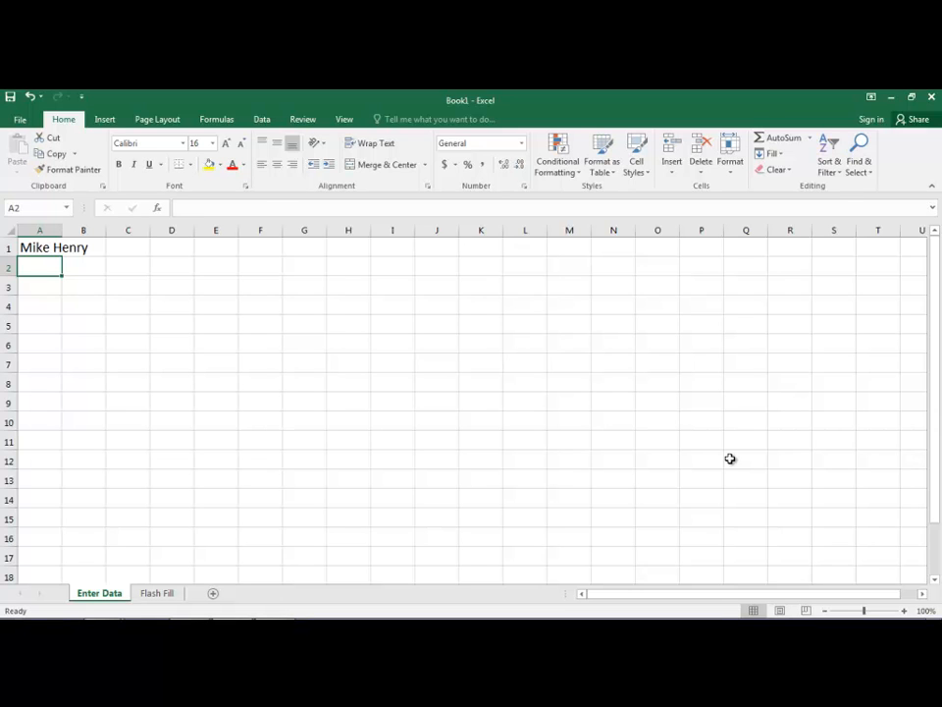
type("jim")
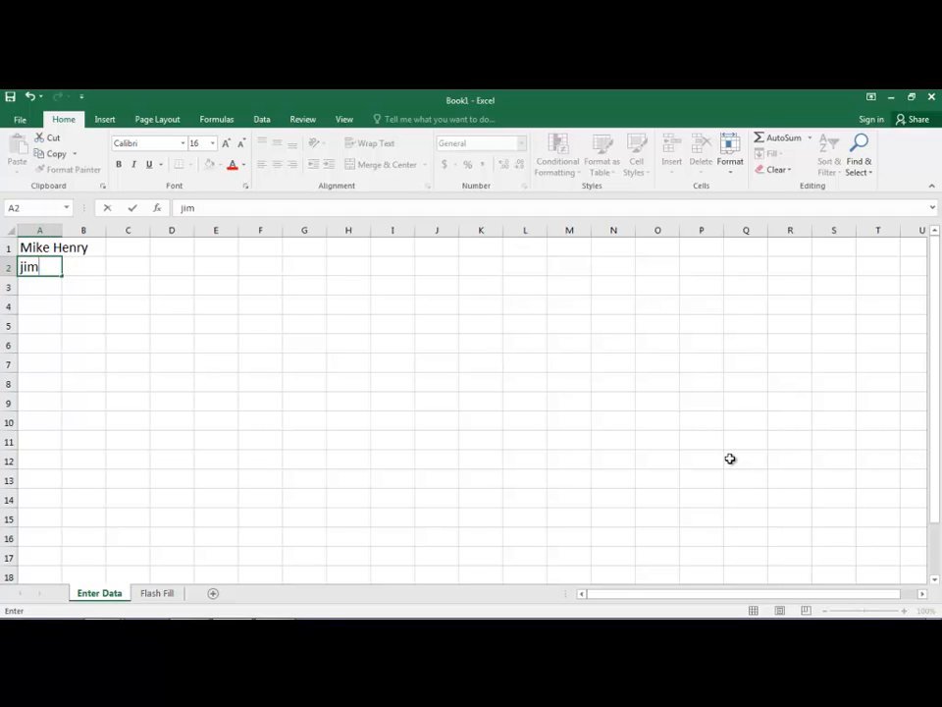
key("Escape")
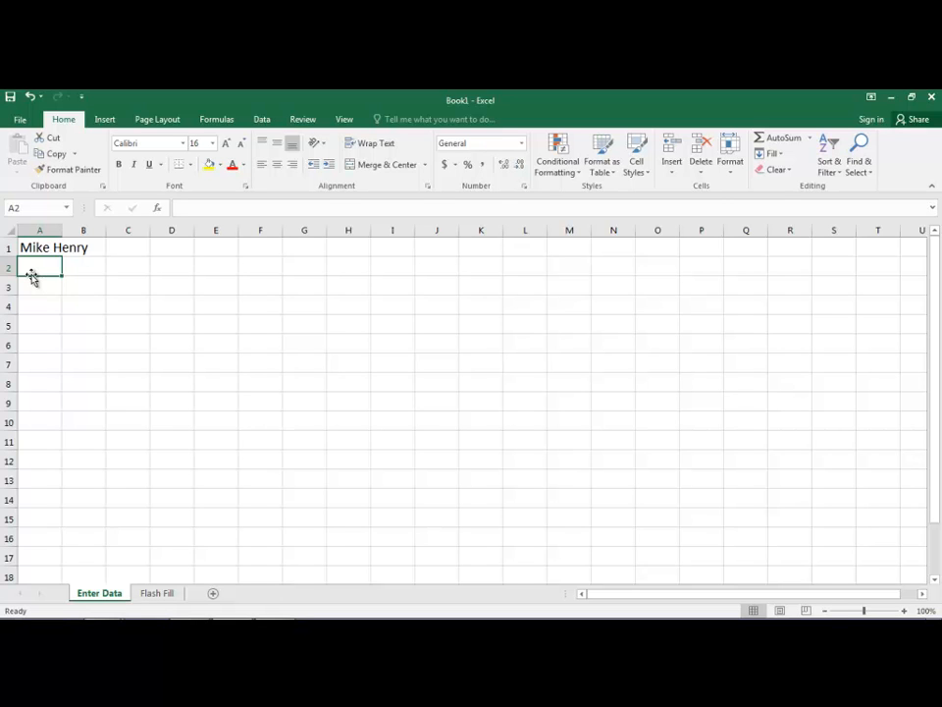
Enter 36 in cell B1 and reselect B1 to check the value
left_click(88, 251)
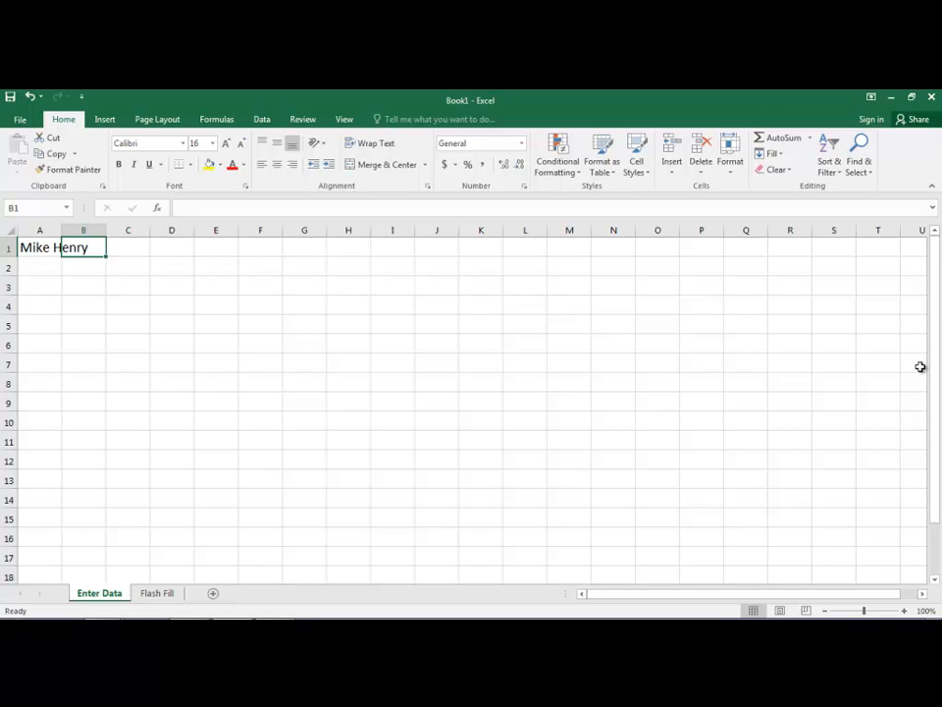
type("36")
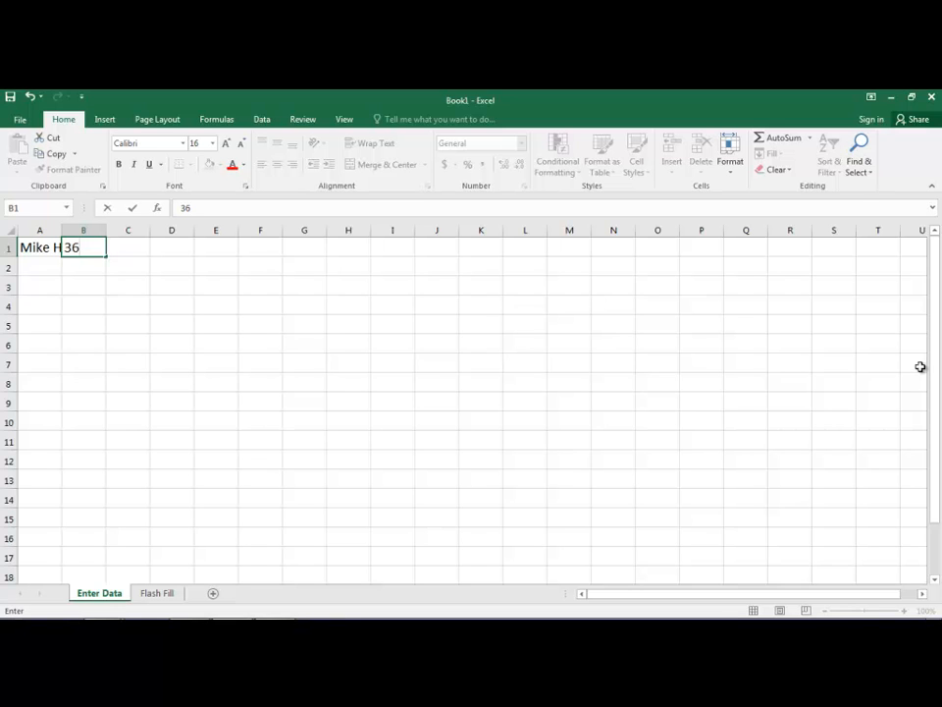
key("Tab")
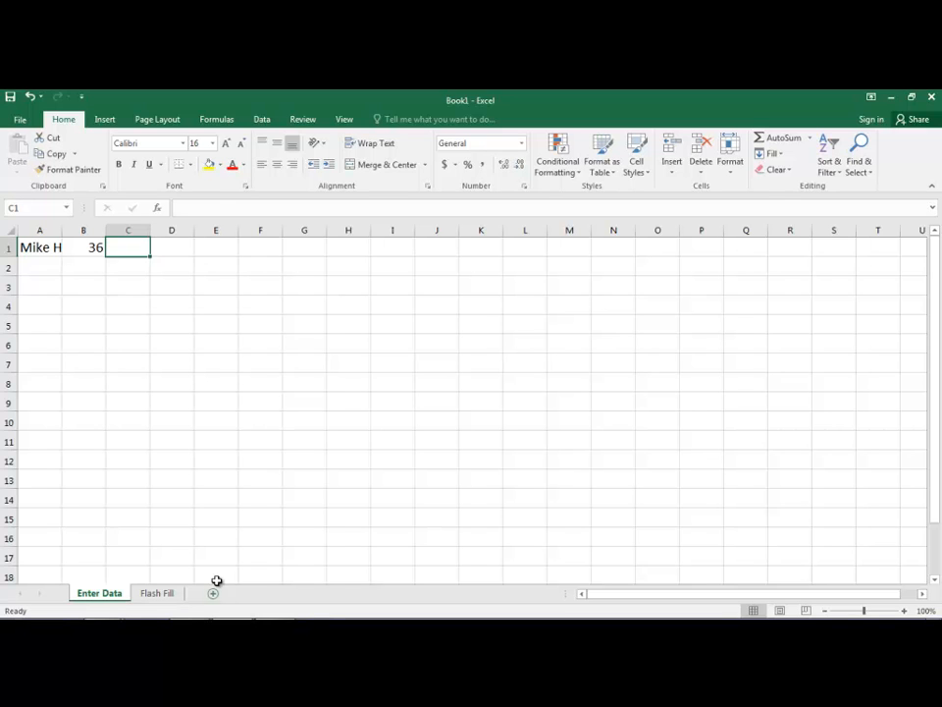
left_click(89, 248)
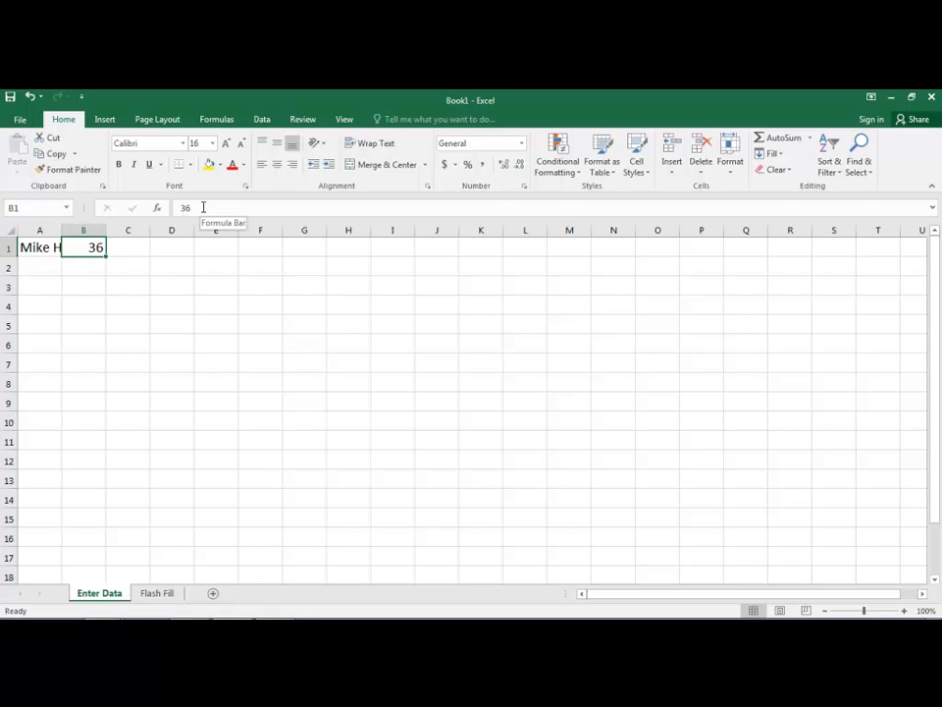
left_click(128, 249)
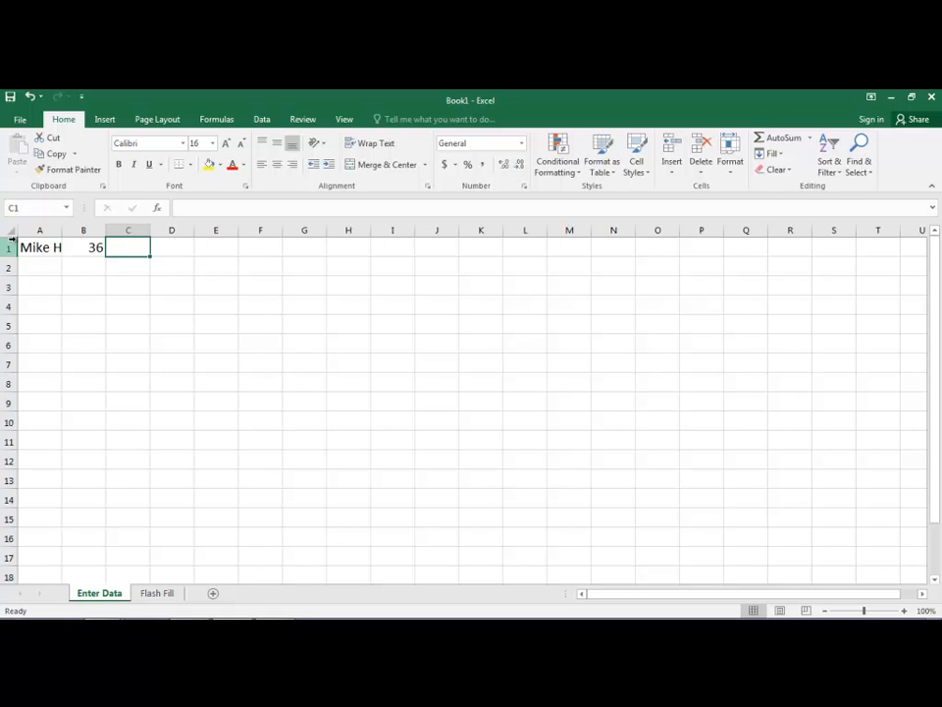
left_click(46, 246)
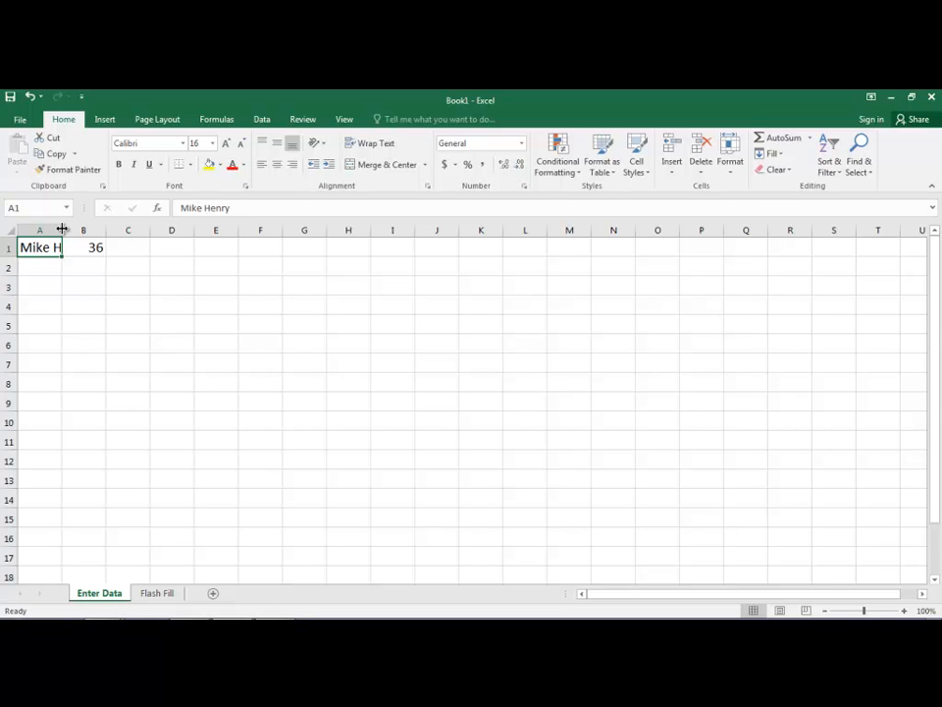
Drag column A wider and narrower, then AutoFit it to the full name in A1
left_click_drag(61, 229, 61, 229)
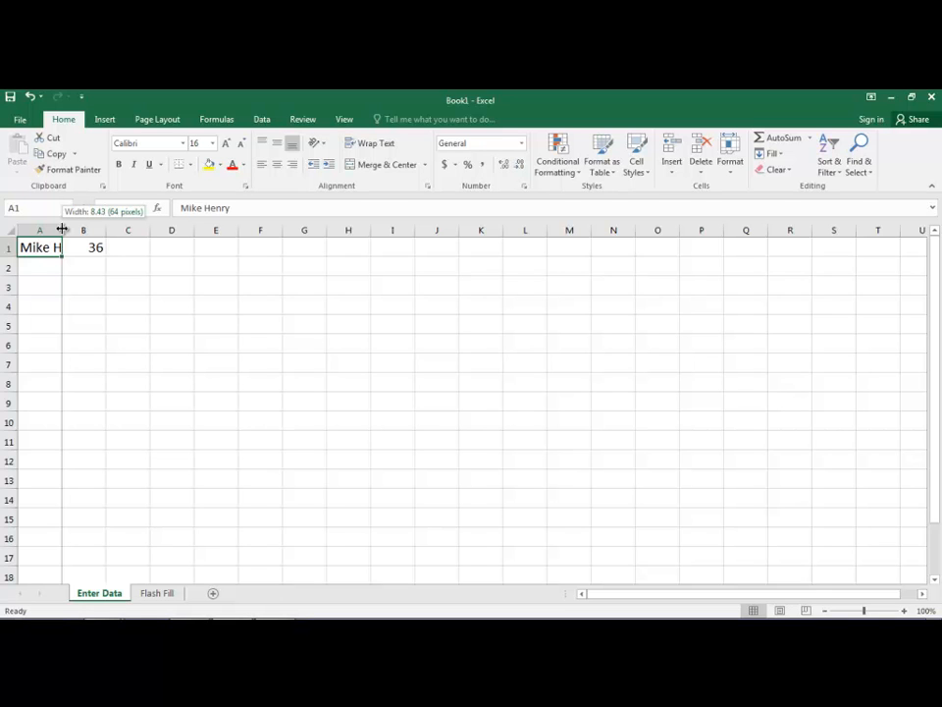
left_click_drag(61, 228, 263, 233)
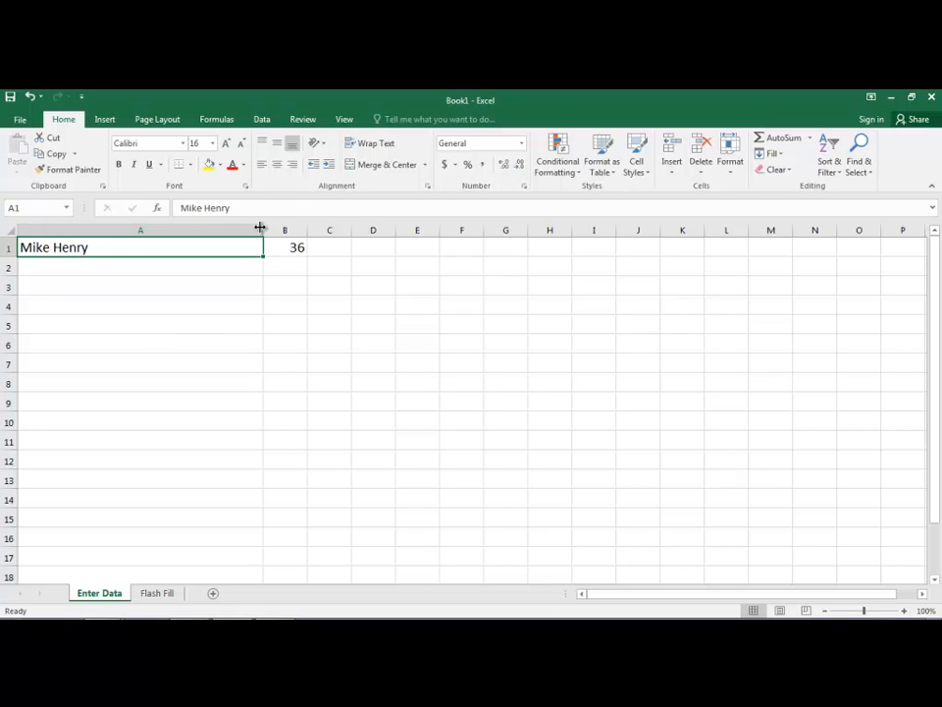
left_click_drag(261, 230, 167, 230)
left_click_drag(436, 241, 660, 242)
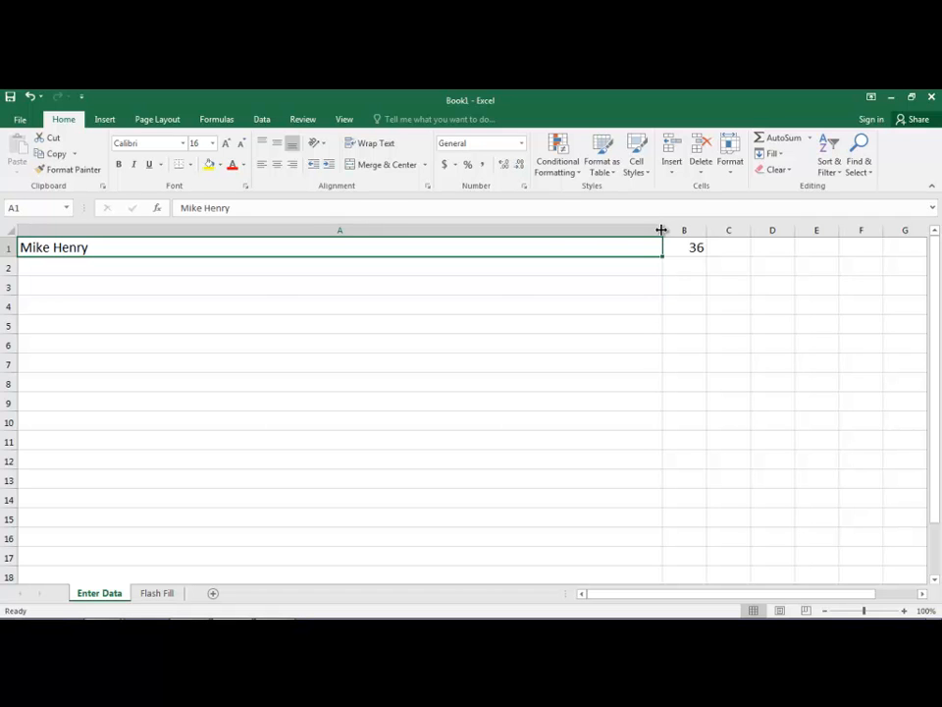
double_click(662, 229)
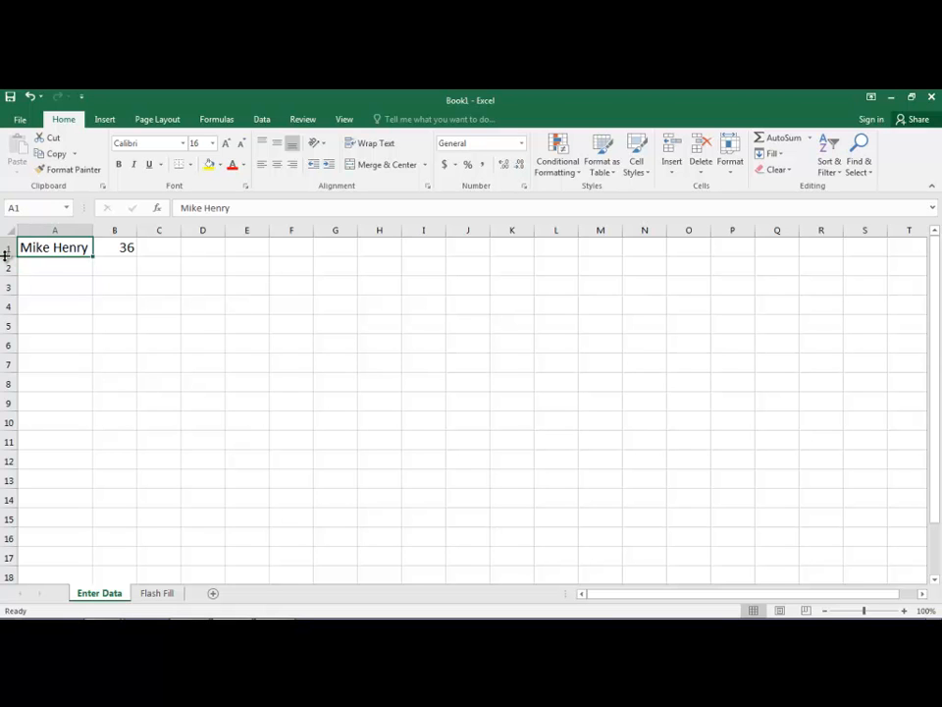
Make row 1 much taller and column A wider, then AutoFit both back to their contents
left_click_drag(5, 256, 4, 367)
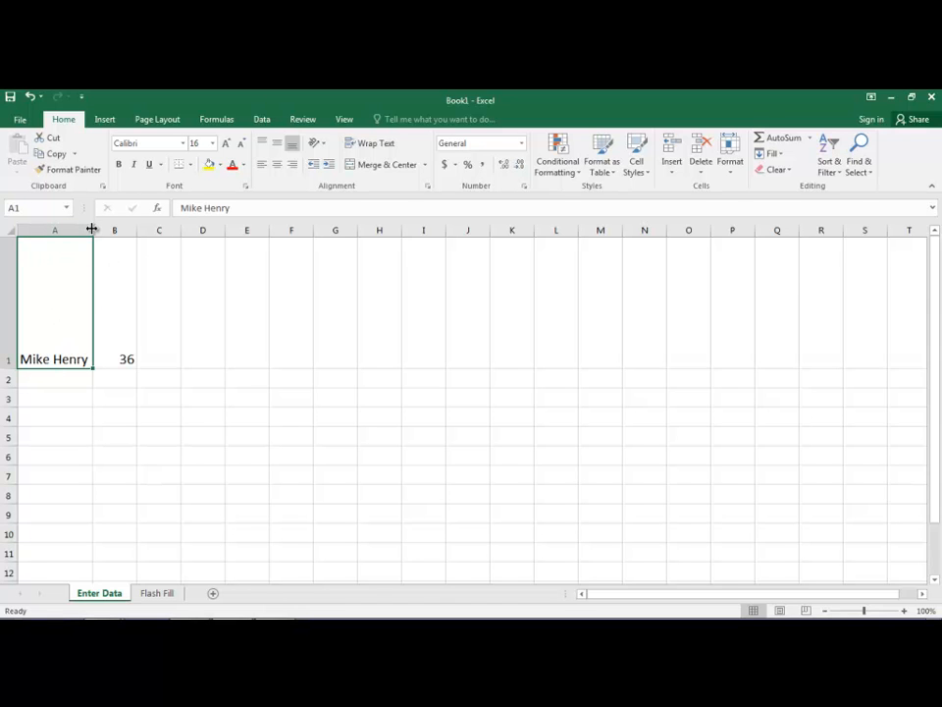
left_click_drag(91, 228, 279, 230)
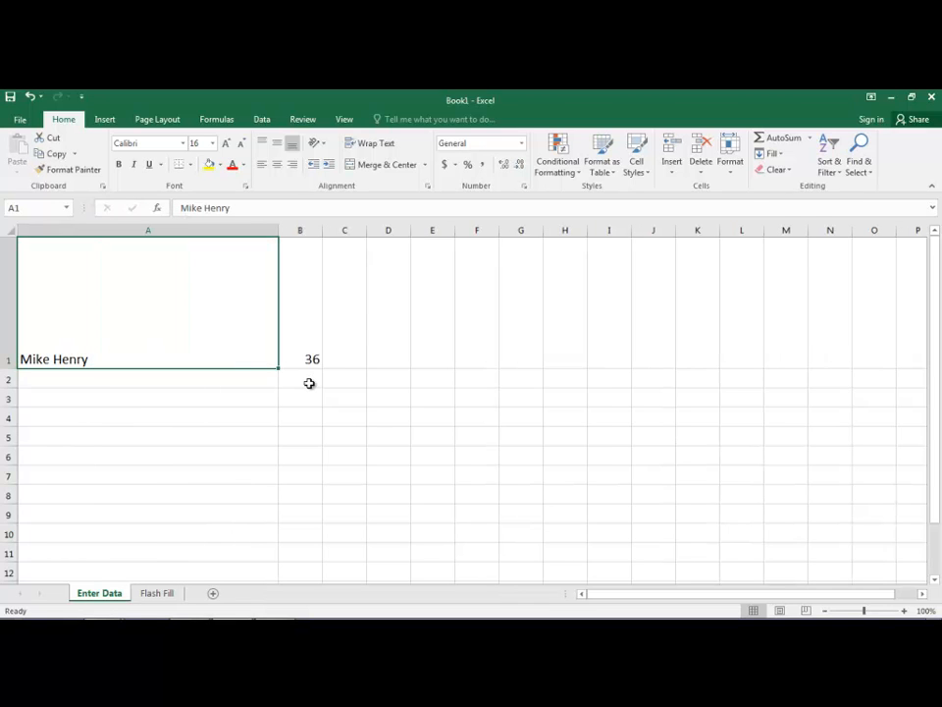
double_click(278, 230)
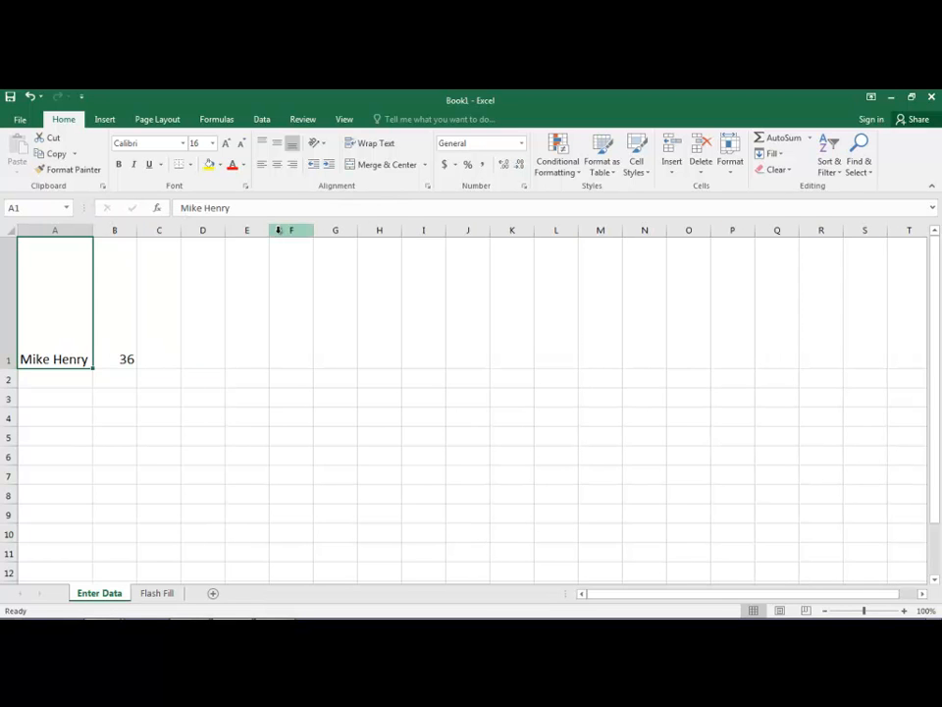
double_click(4, 368)
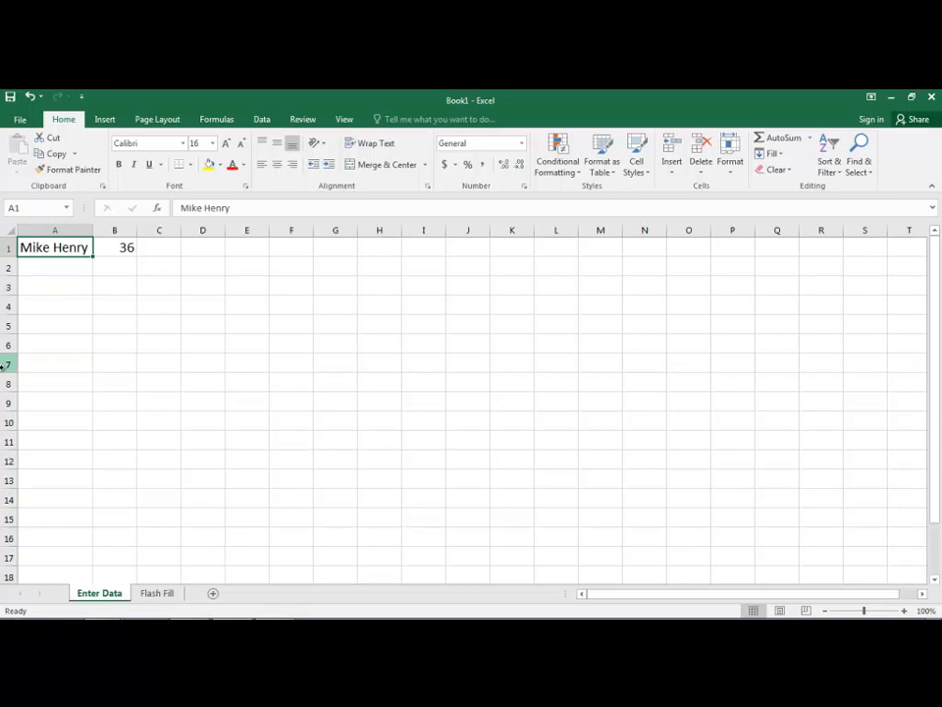
Start typing the town name in C1, correcting misspelled letters along the way
left_click(171, 251)
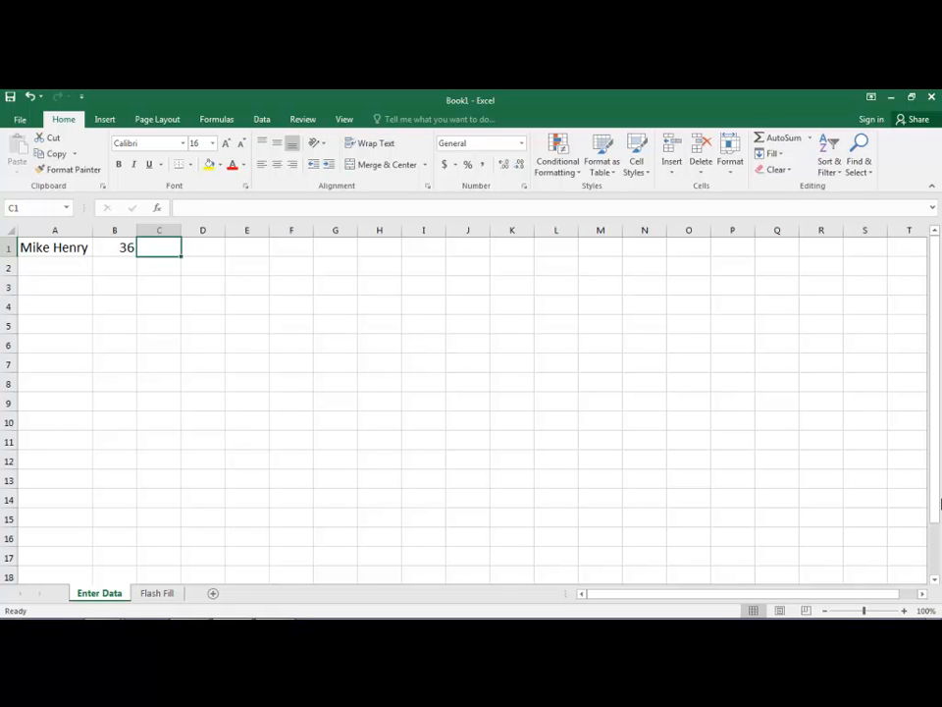
type("Top")
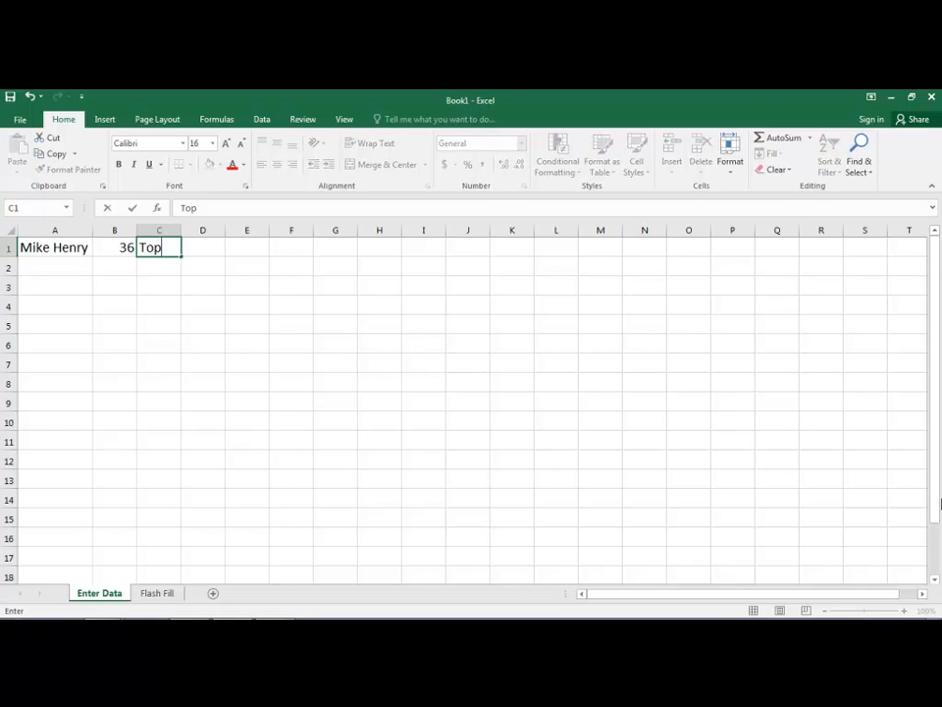
type("sham")
Finish Topsham in C1, then AutoFit columns A–C and set them all to width 22
key("Return")
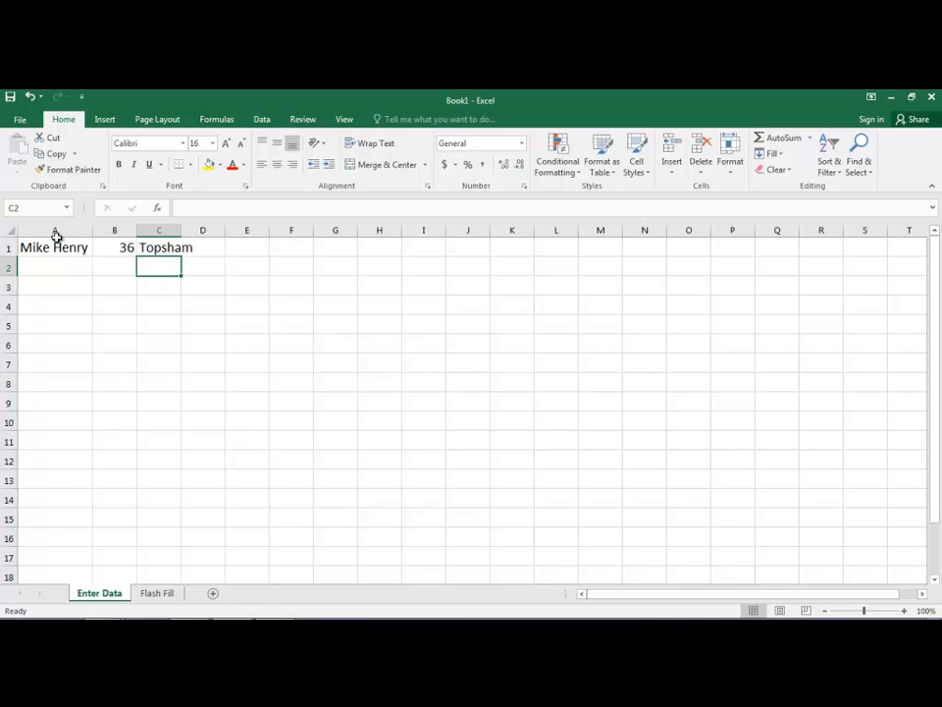
left_click_drag(59, 230, 168, 227)
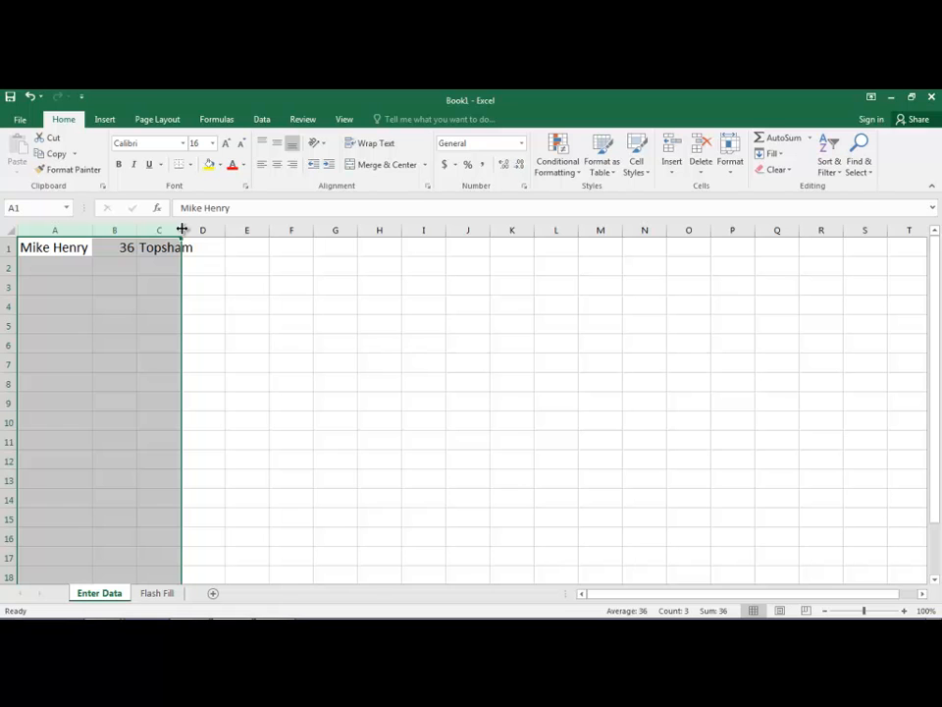
double_click(182, 229)
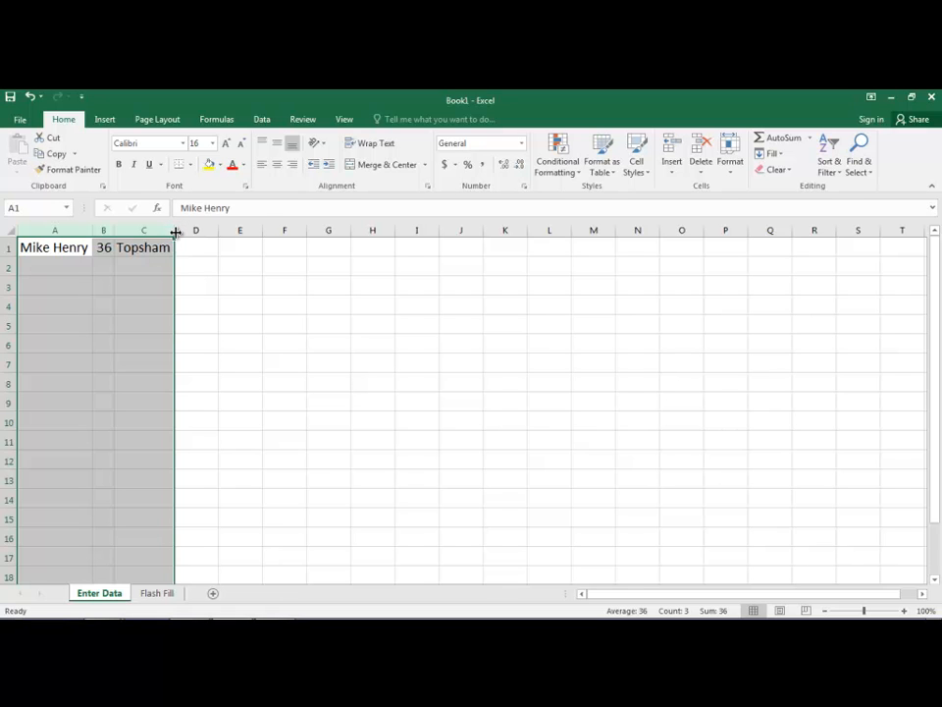
left_click_drag(176, 231, 218, 231)
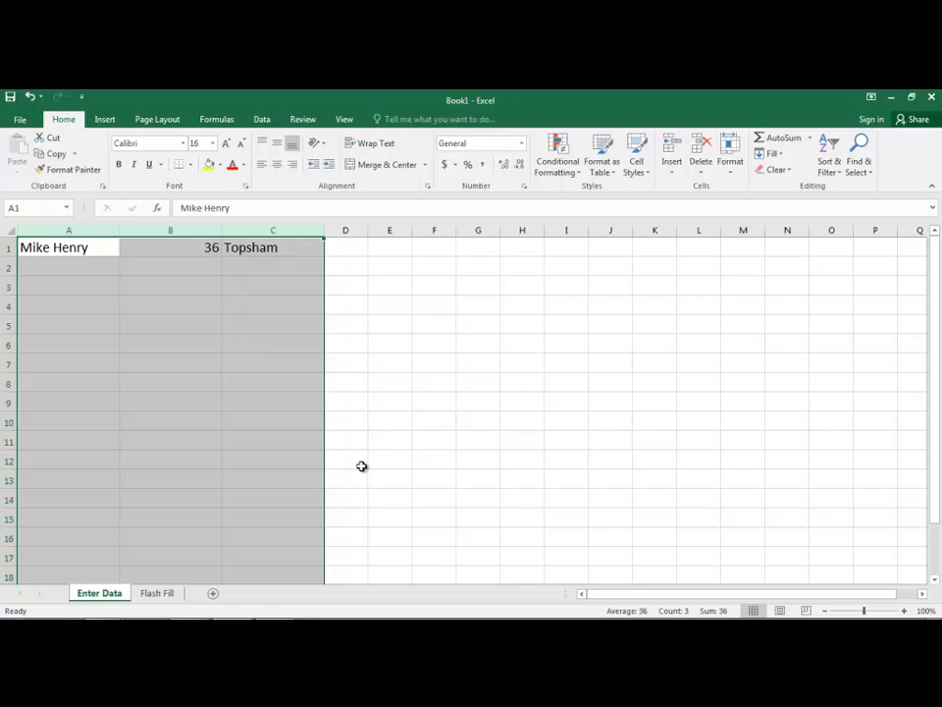
Enter a second person's full name in A2, correcting the surname spelling
left_click(69, 270)
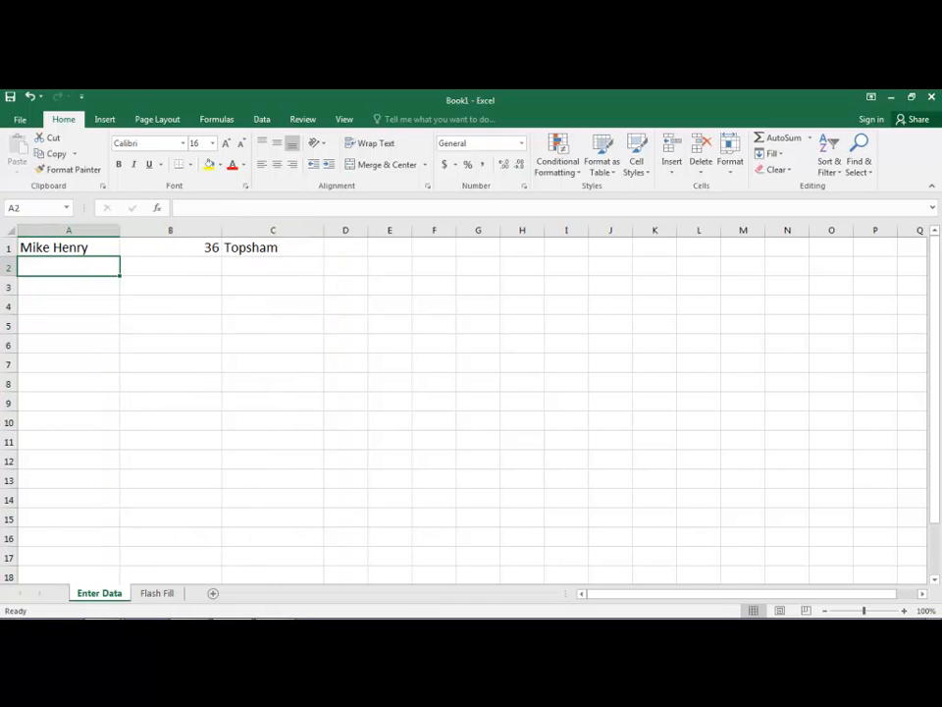
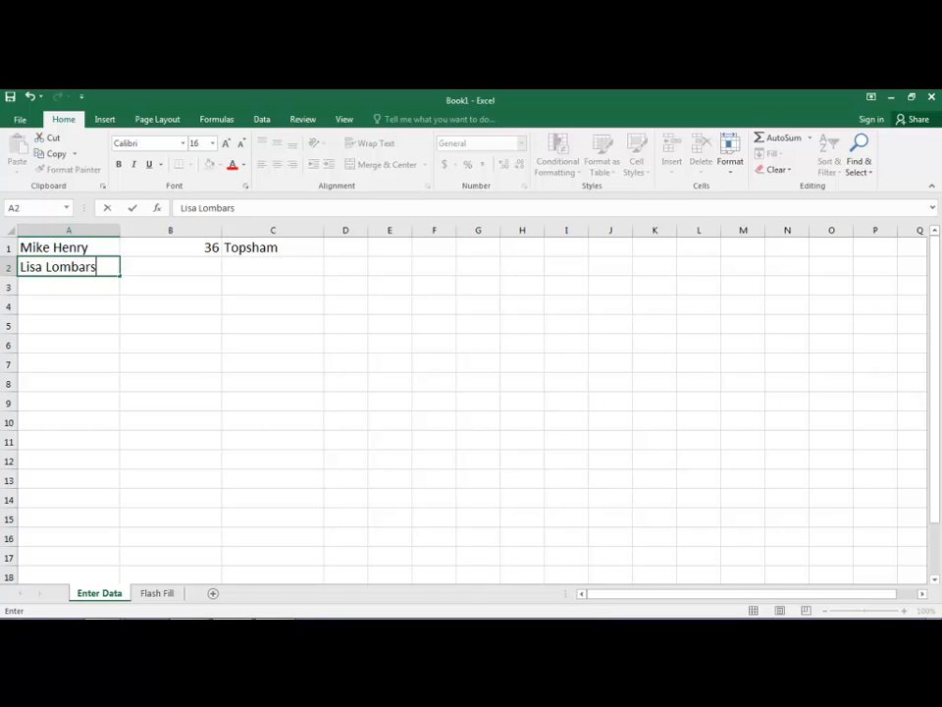
key("Tab")
Enter 12 in B2 and fill C2 with Topsham via AutoComplete
type("12")
key("Tab")
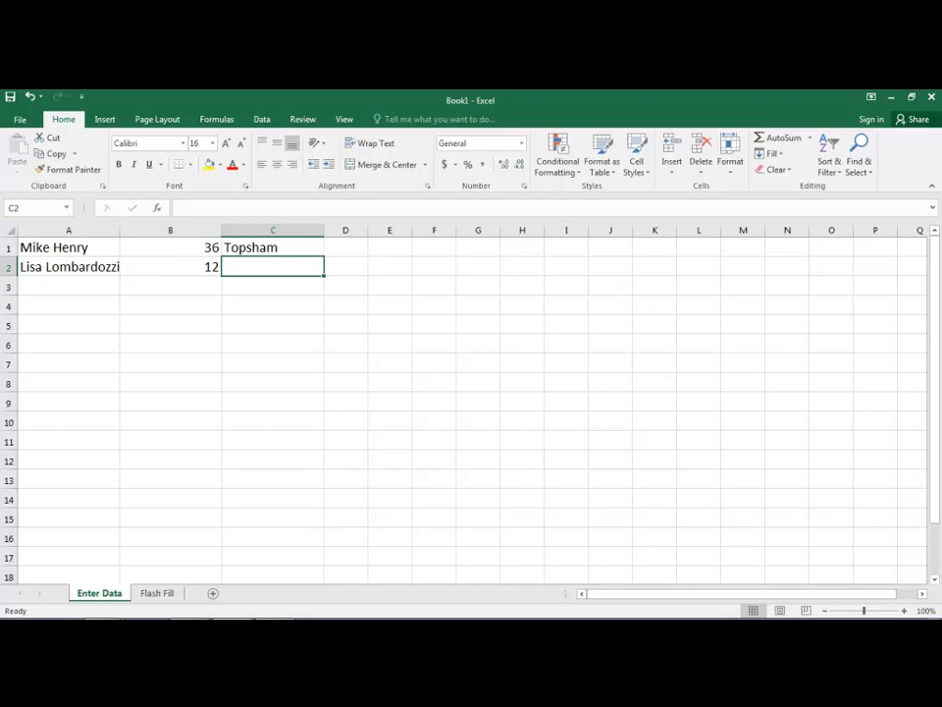
type("topsham")
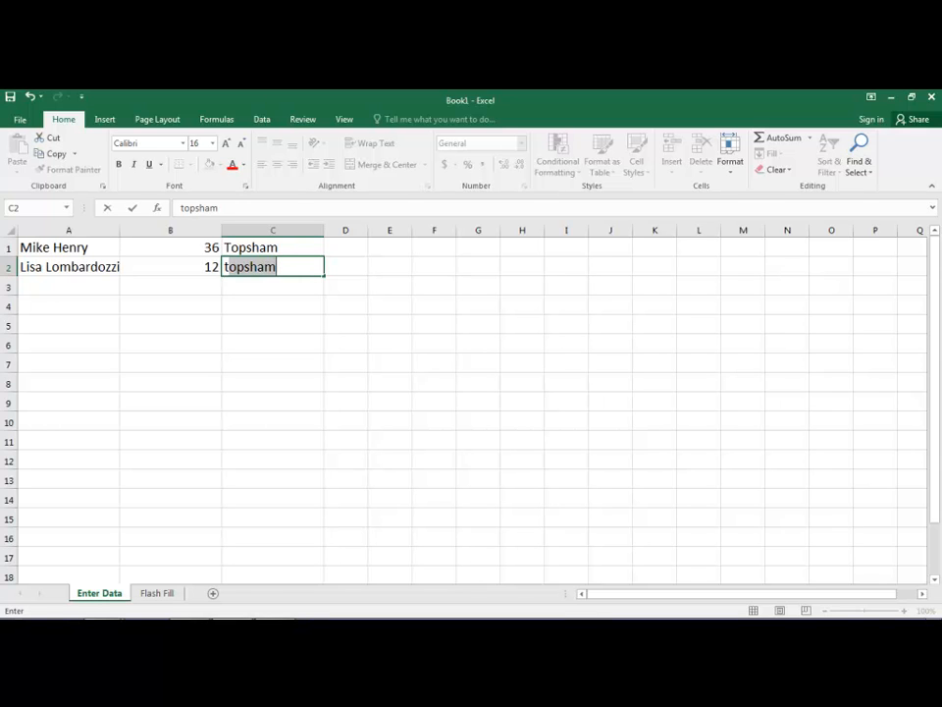
key("Return")
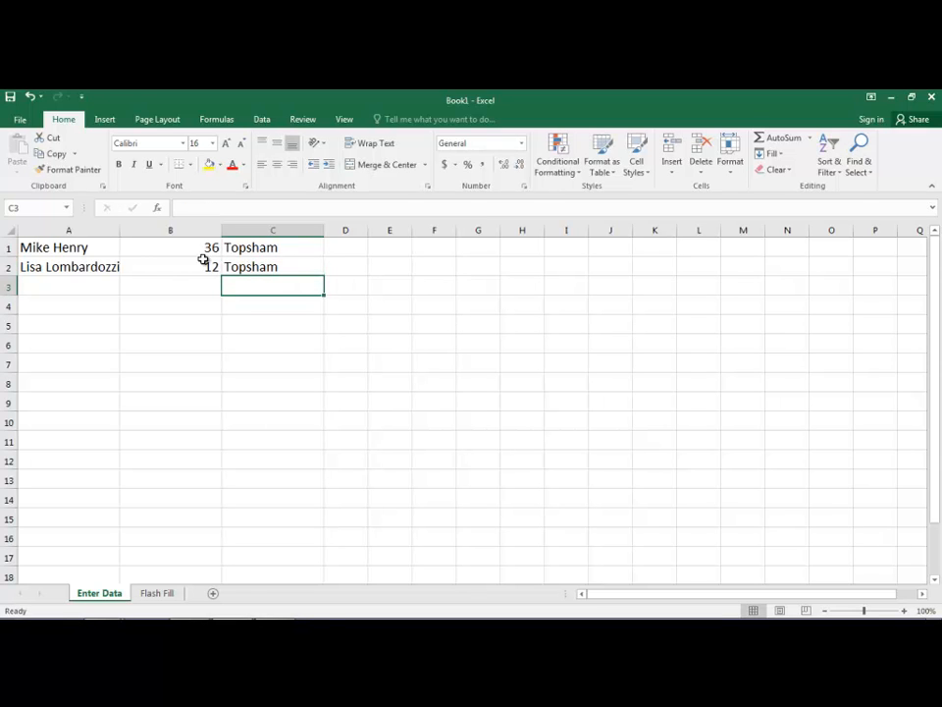
AutoFit column A to the long name in A2, then select A3
double_click(118, 225)
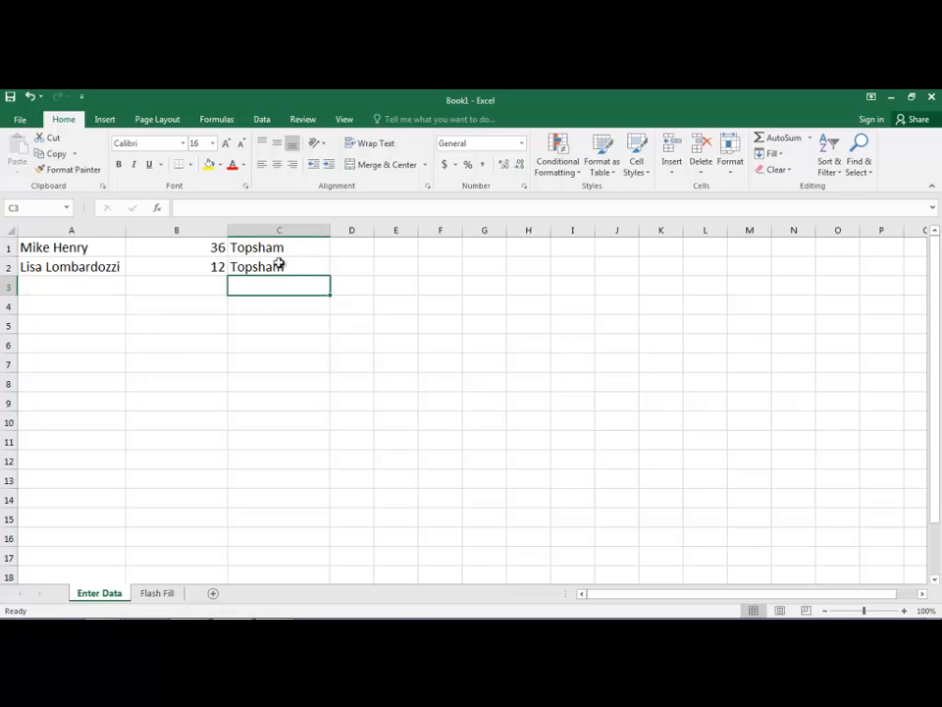
left_click(65, 288)
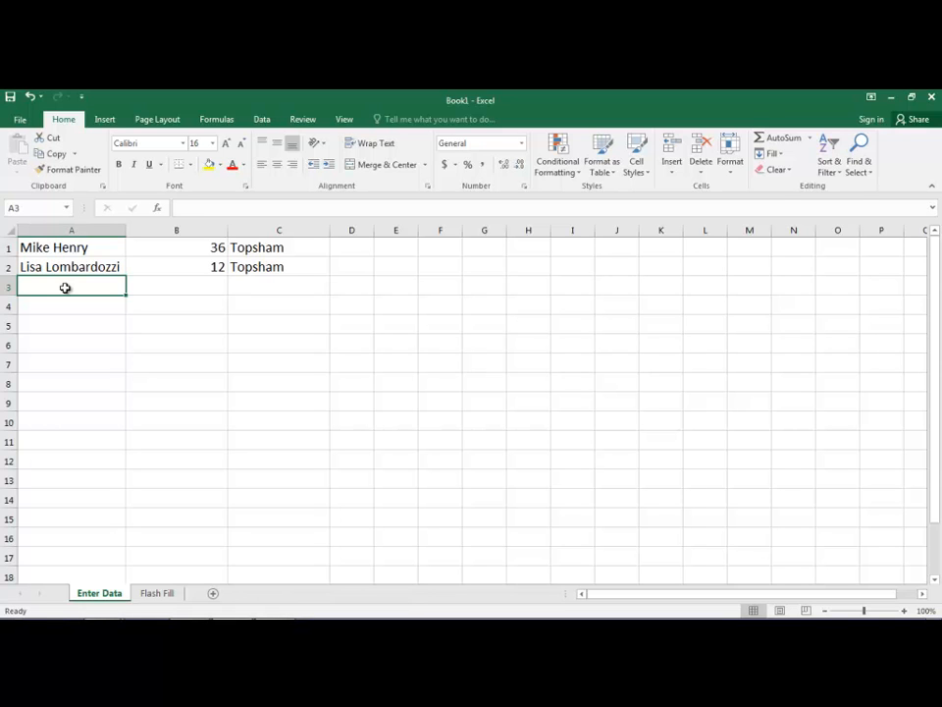
Enter a first name in A3 and type Topsfield in C3 over the Topsham suggestion
type("Jim")
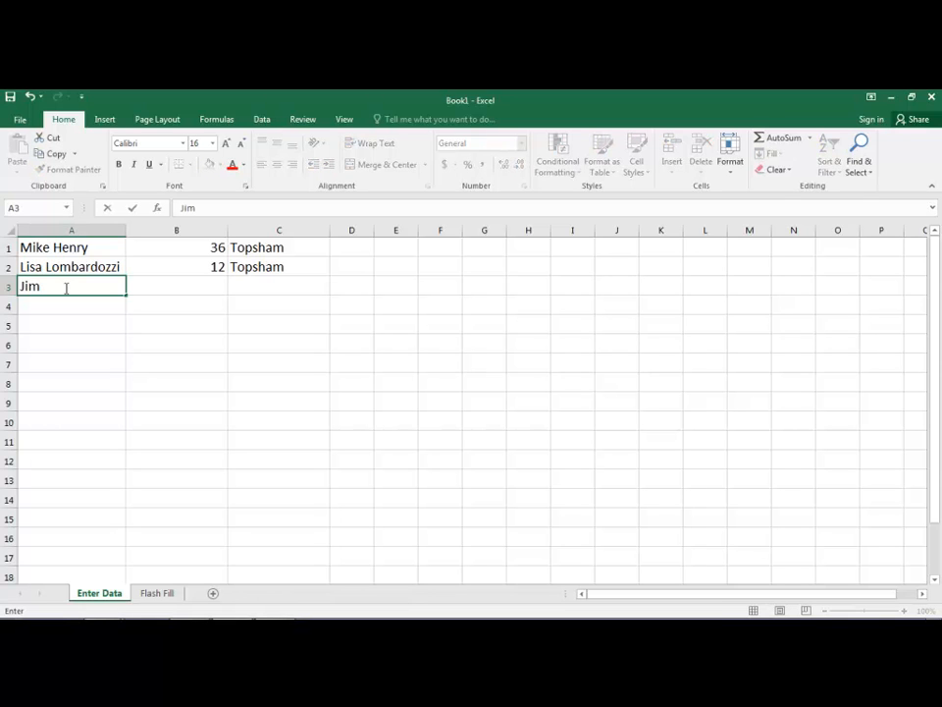
key("Tab")
key("Tab")
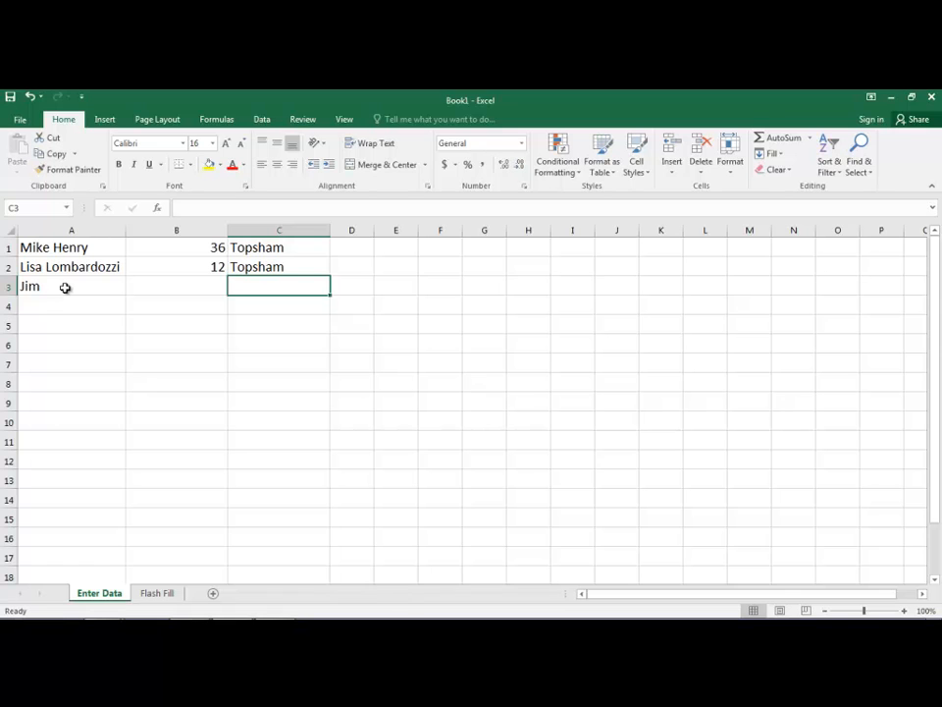
type("T")
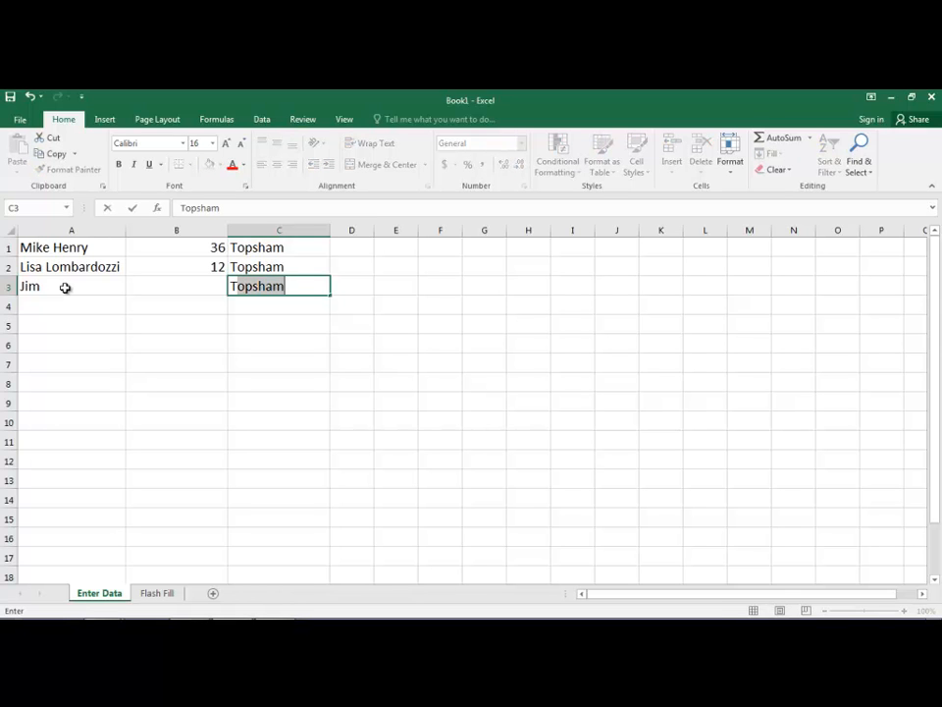
type("ops")
type("f")
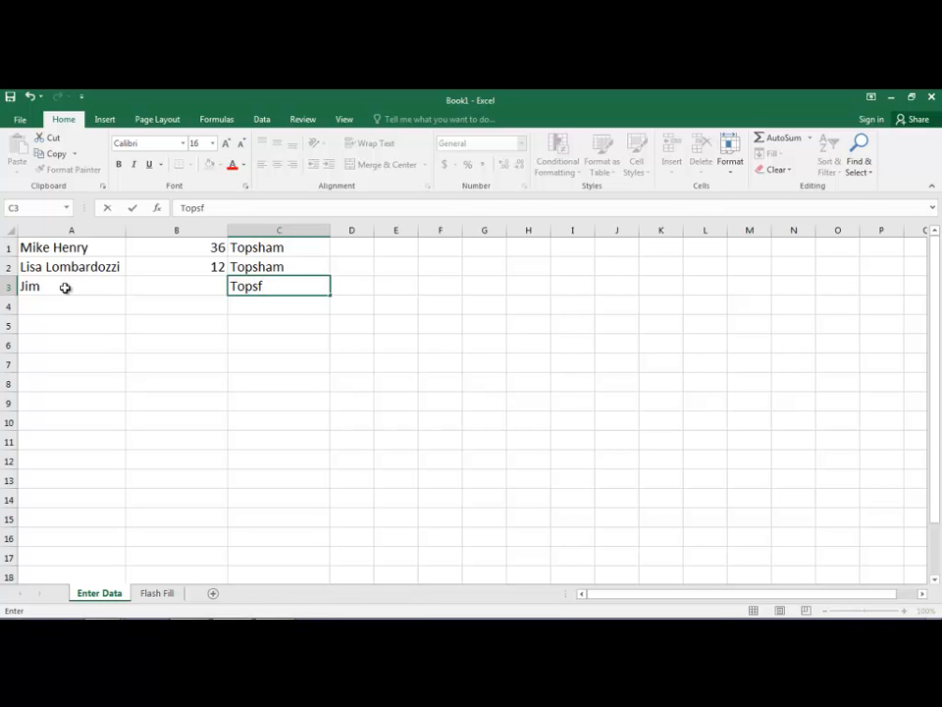
type("ield")
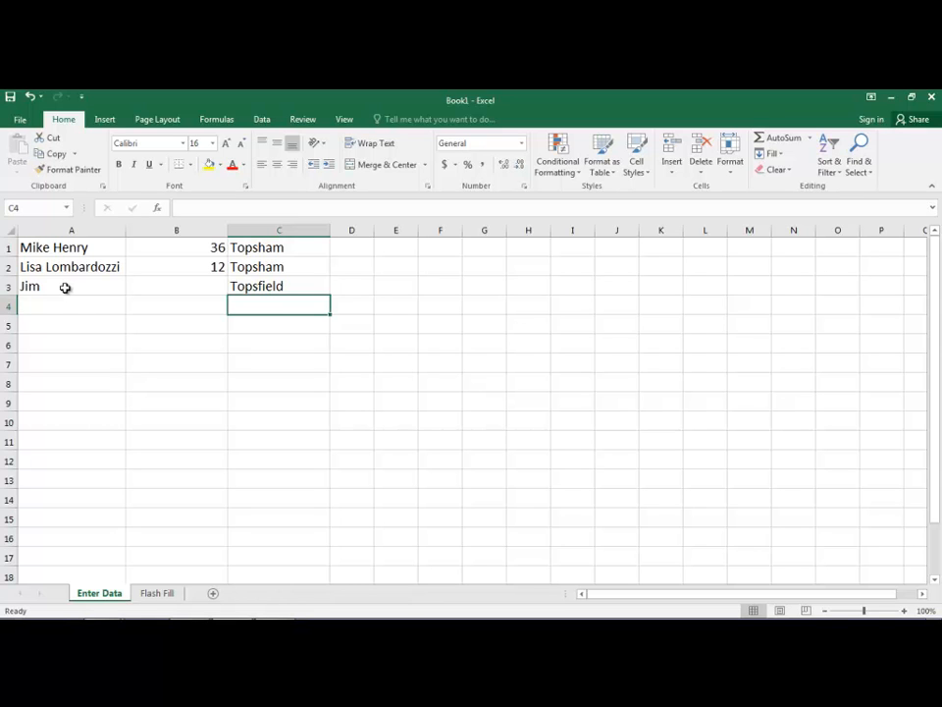
Fill C4 with Topsham by typing 'tops', then 'h', and accepting AutoComplete
type("t")
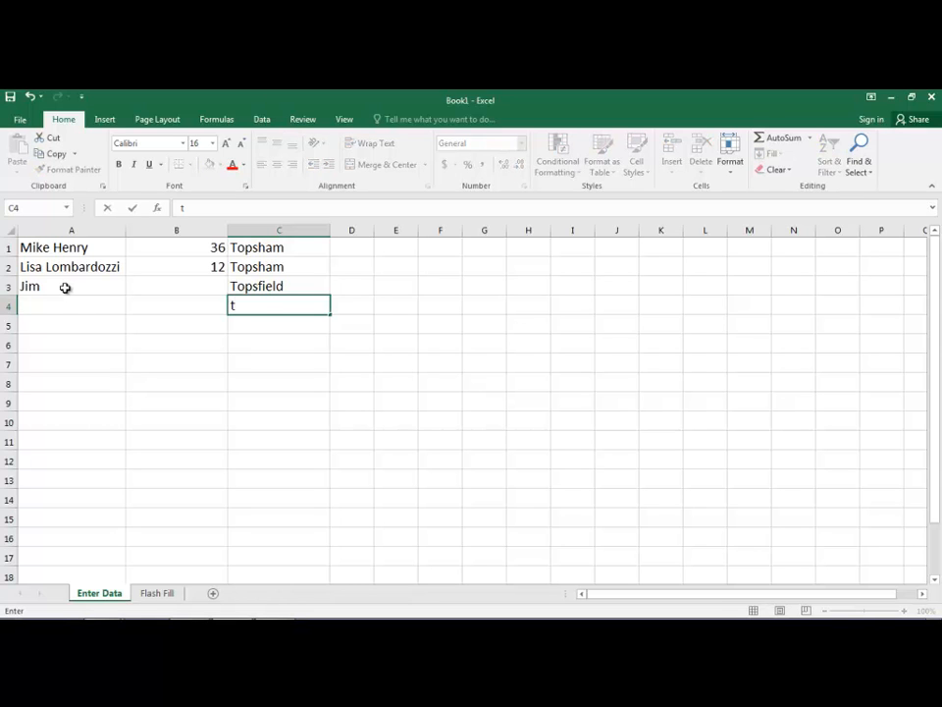
type("ops")
type("ham")
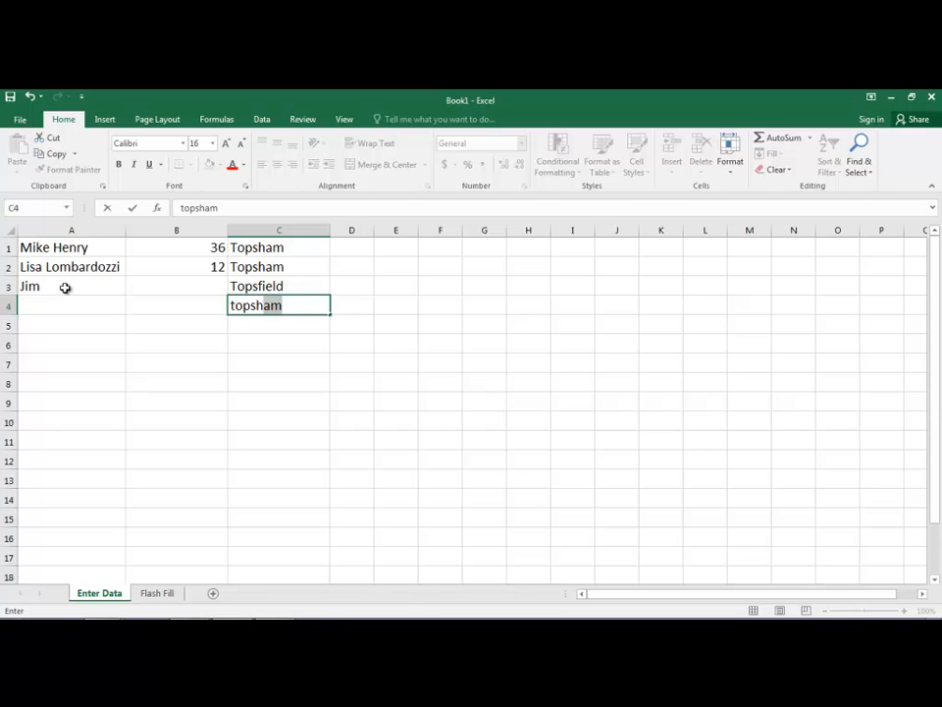
key("Return")
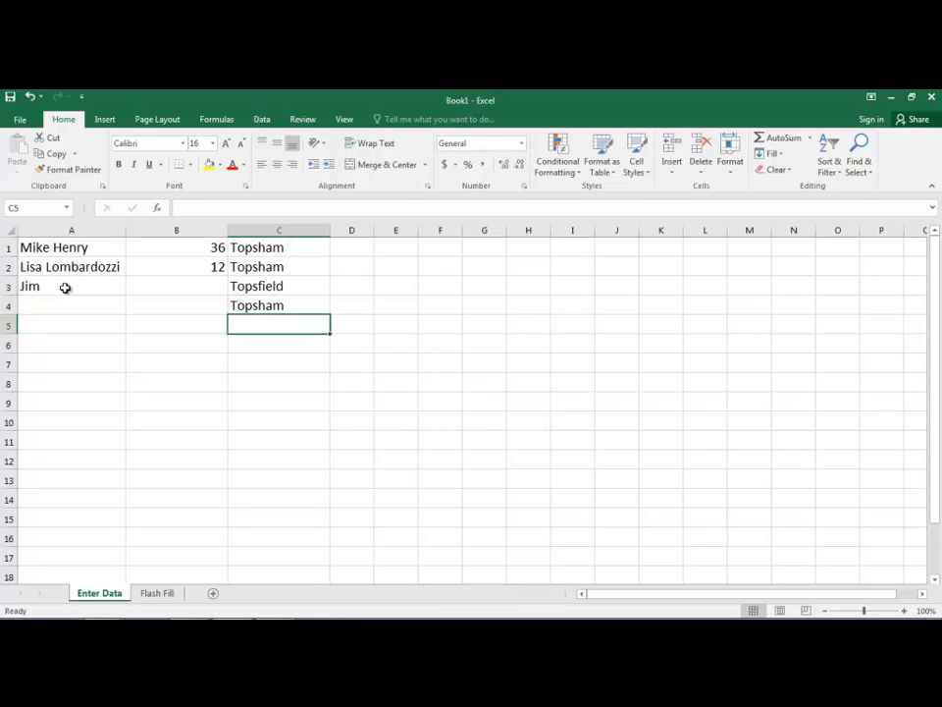